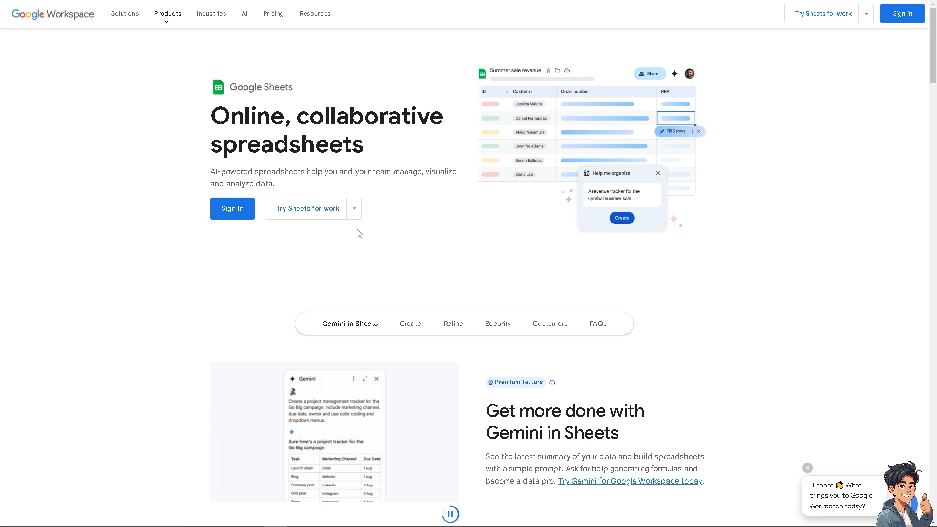
Open the small business offering of Sheets for work and look up the right plan
left_click(355, 212)
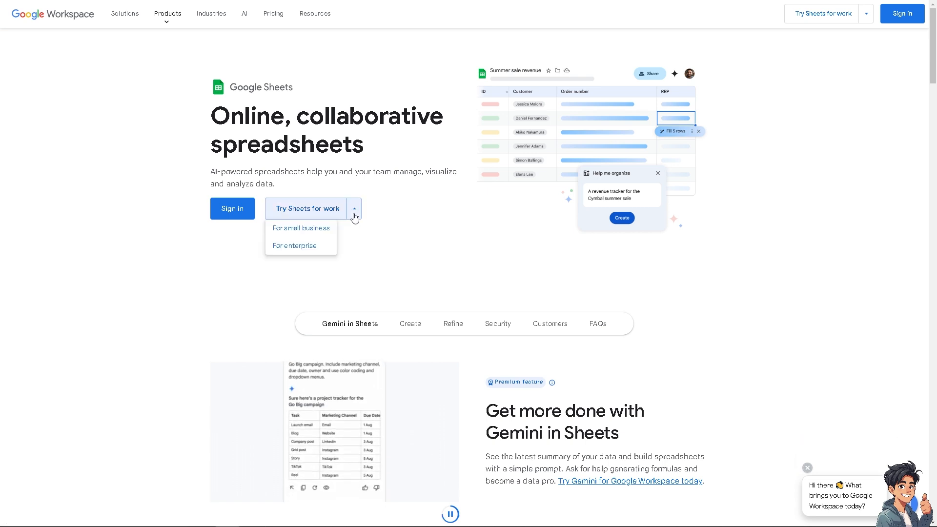
left_click(320, 230)
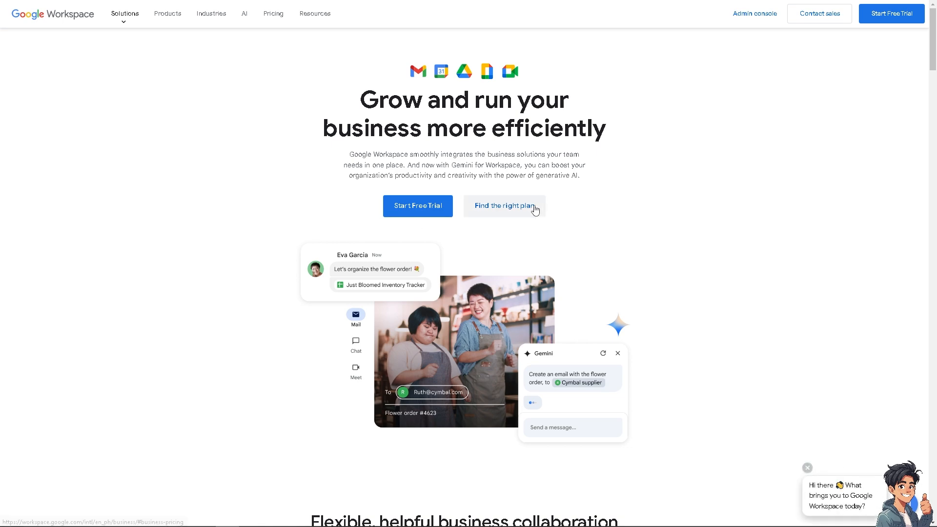
left_click(531, 205)
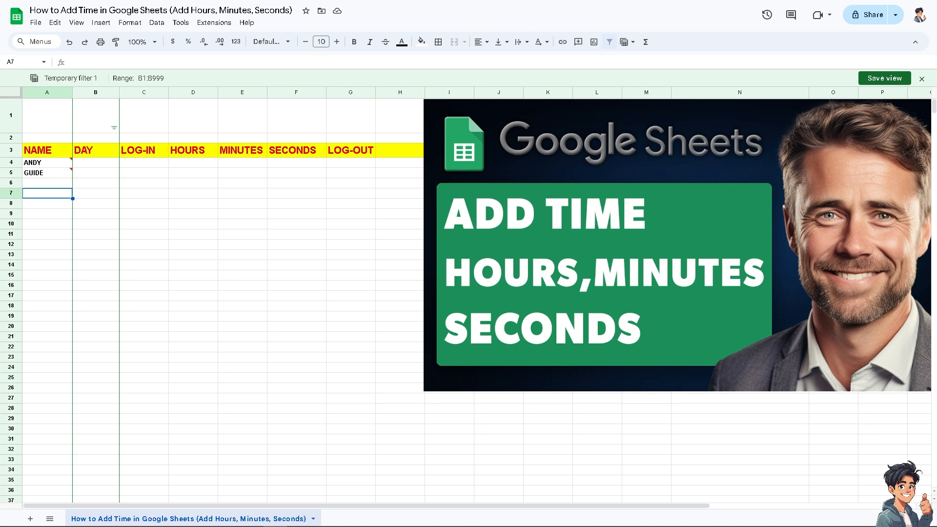
Enter TUESDAY as the day in cells B4 and B5
left_click(104, 168)
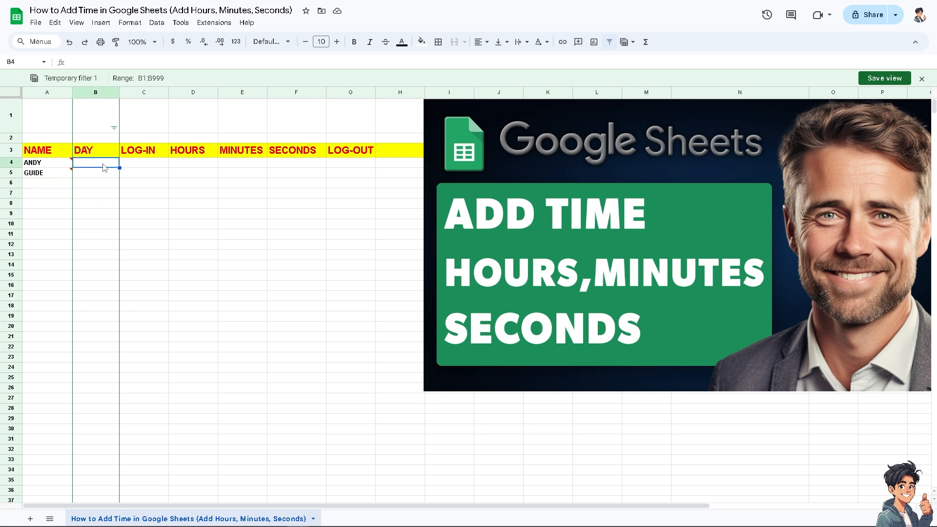
type("t")
key("BackSpace")
type("TUESDAY")
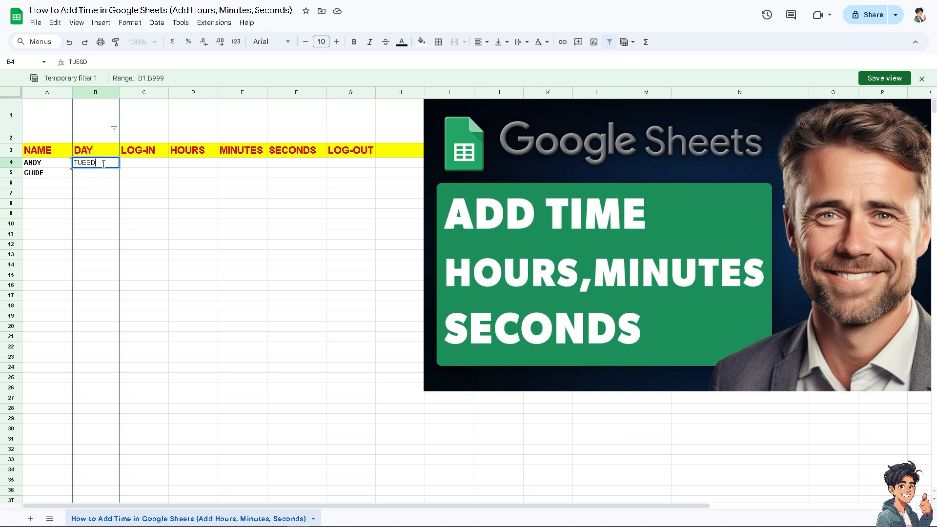
left_click(109, 175)
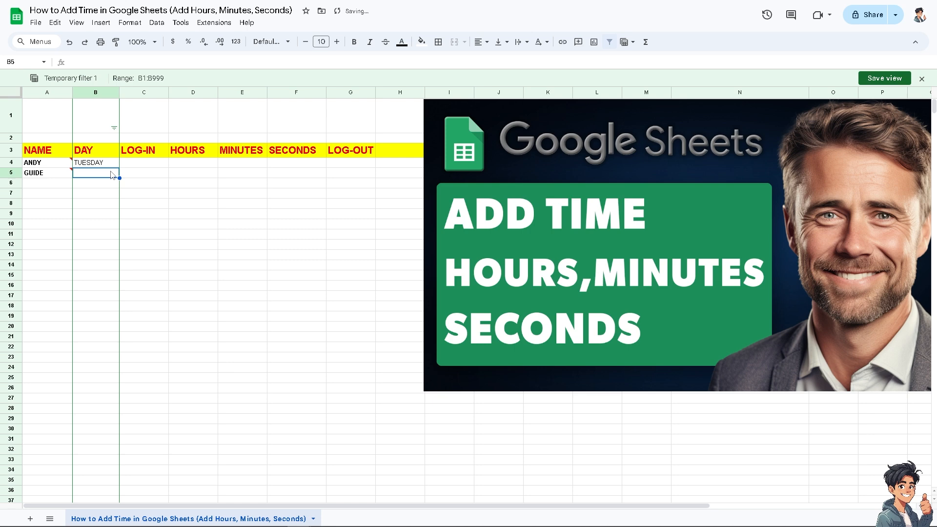
type("TUESDAY")
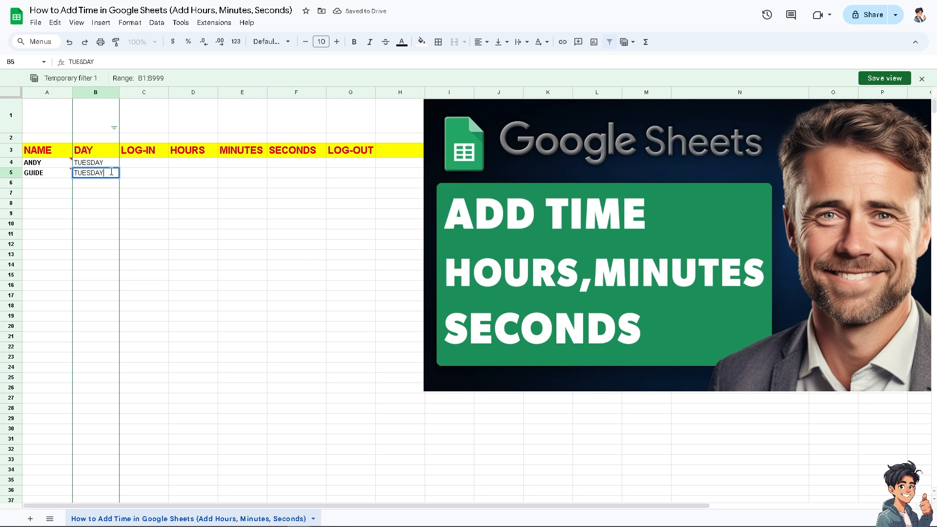
Enter the log-in times 04:20 in cell C4 and 06:09 in cell C5
left_click(135, 164)
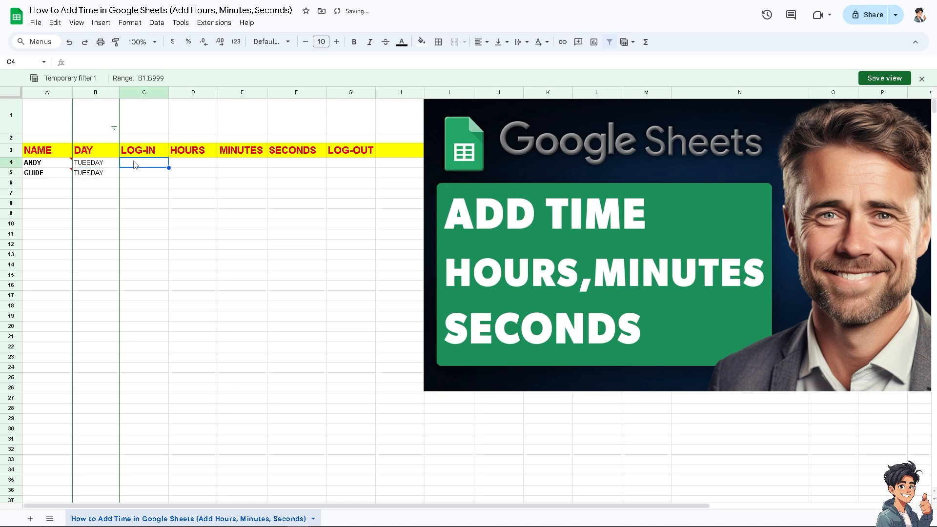
type("04:20")
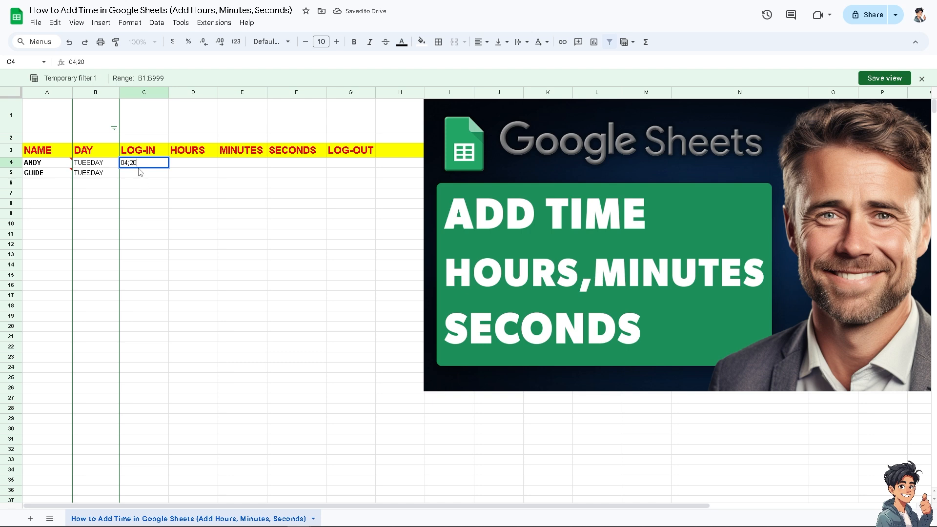
left_click_drag(139, 163, 117, 163)
type("04")
left_click(137, 164)
type(":20")
left_click(133, 180)
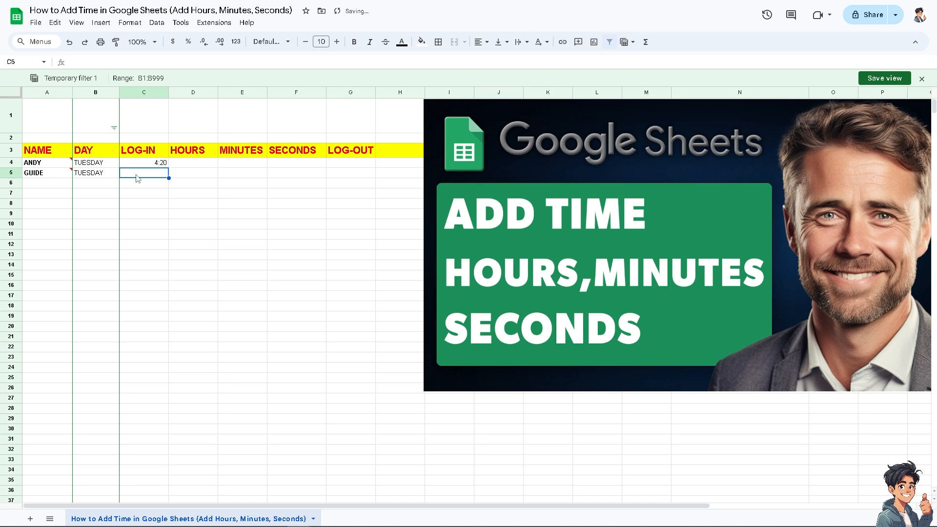
type("06")
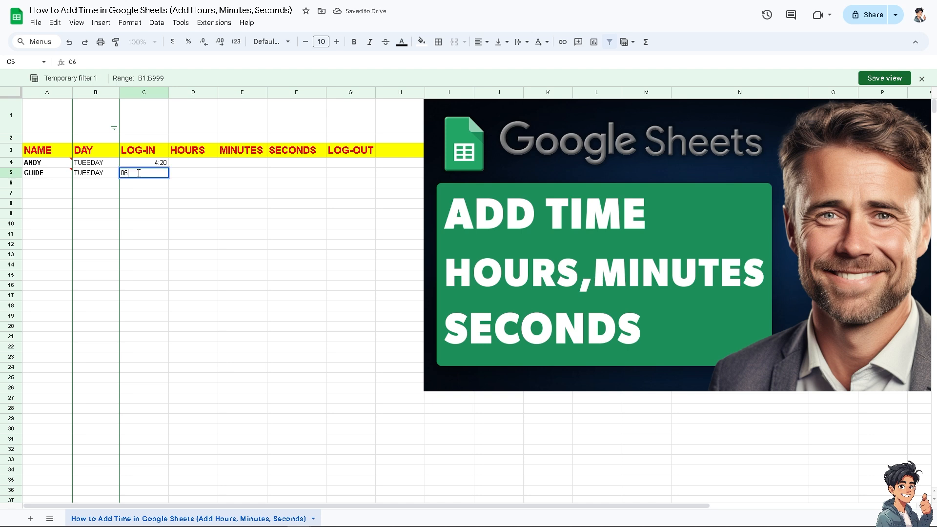
type(":09")
left_click(205, 182)
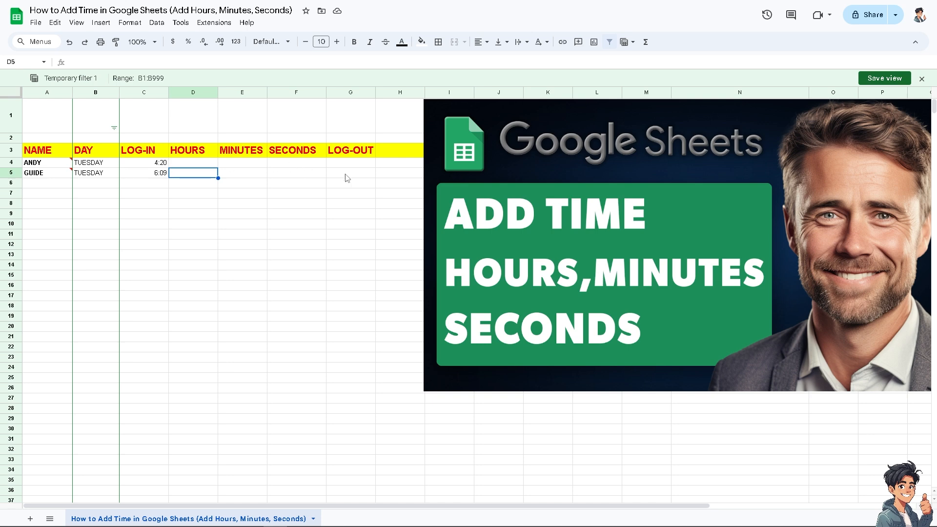
Enter a SUM formula in the LOG-OUT cell G4 that adds the cells B4, C4, D4, E4 and F4
left_click(356, 166)
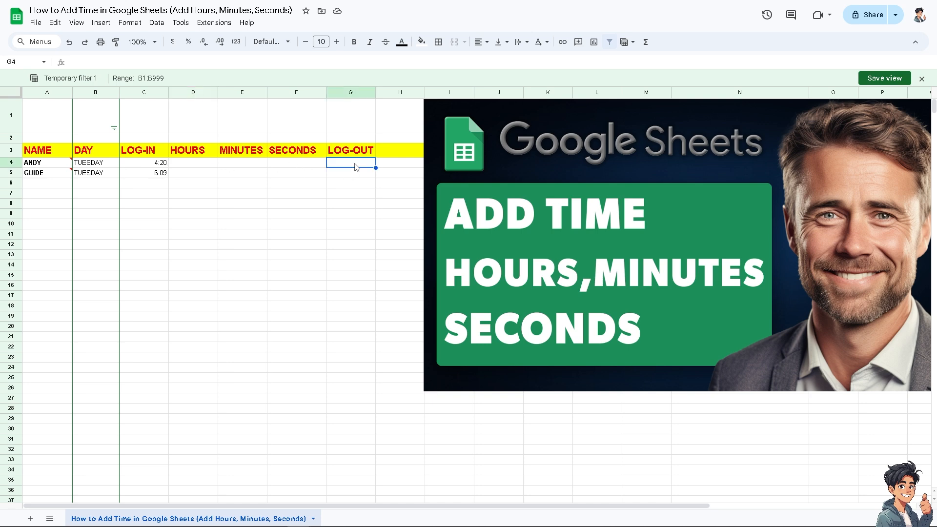
type("=SUM")
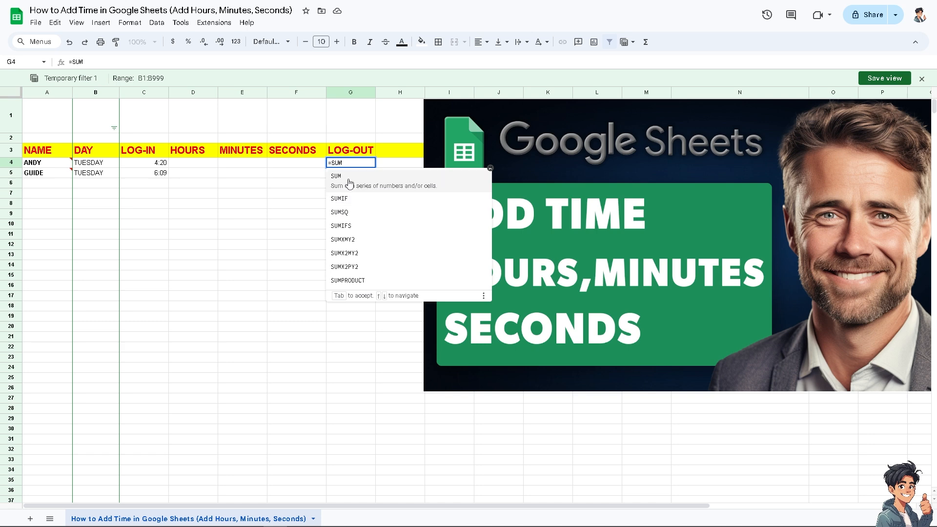
left_click(346, 184)
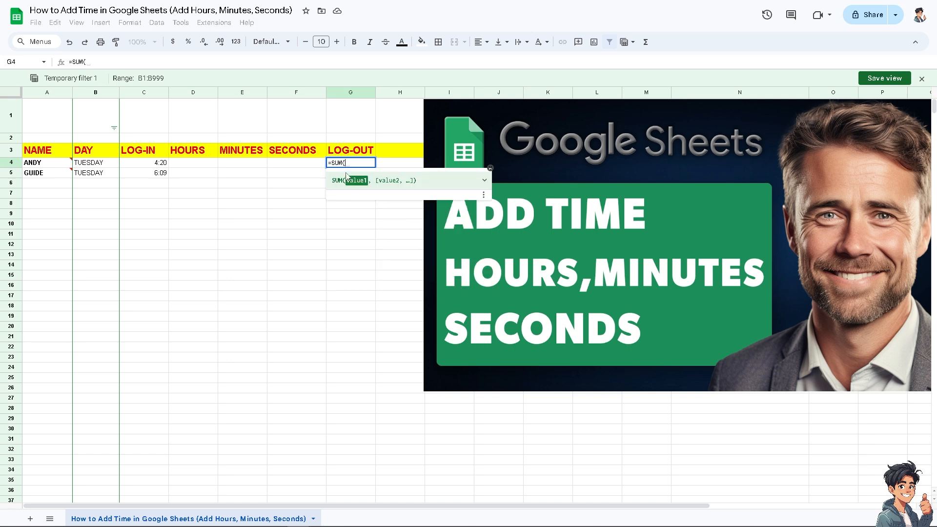
left_click(92, 167)
type(",")
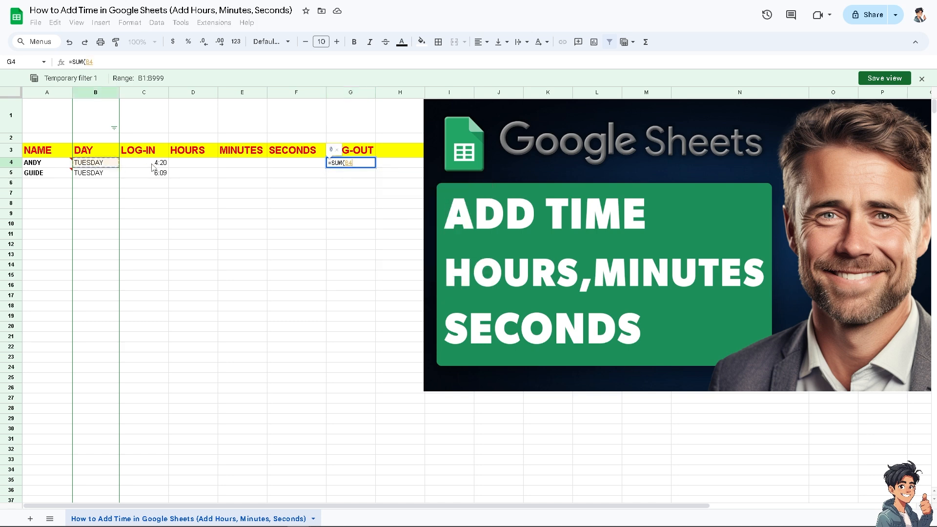
left_click(152, 167)
type(",")
left_click(196, 166)
type(",")
left_click(239, 166)
type(",")
left_click(286, 165)
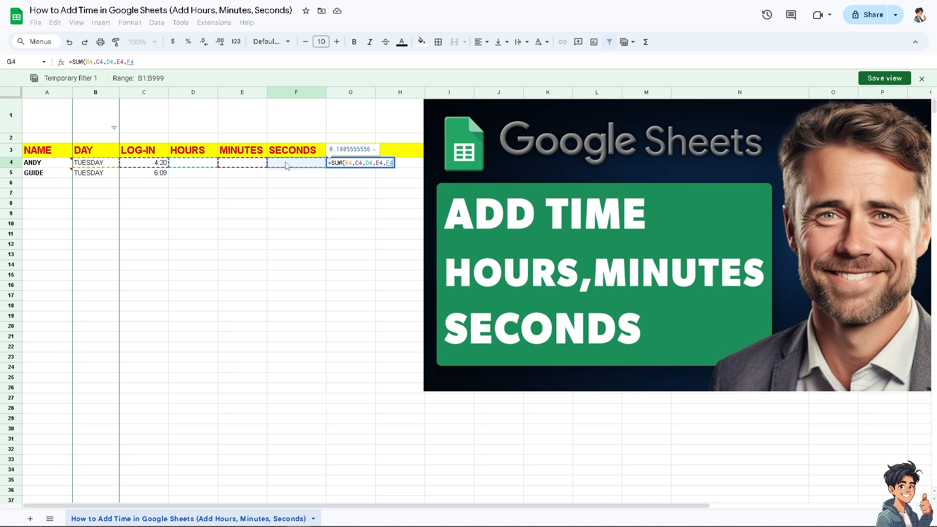
key("Return")
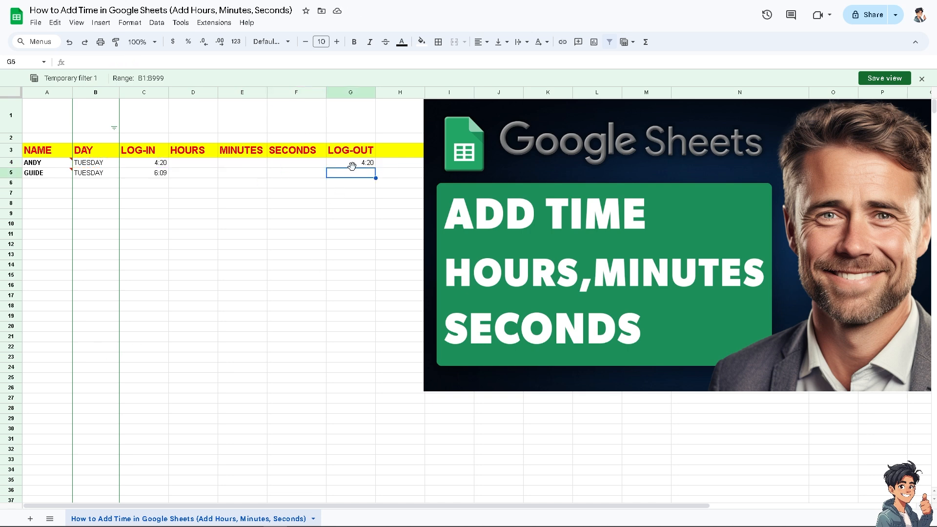
Enter the plain number 8 in the HOURS cell D4
left_click(205, 165)
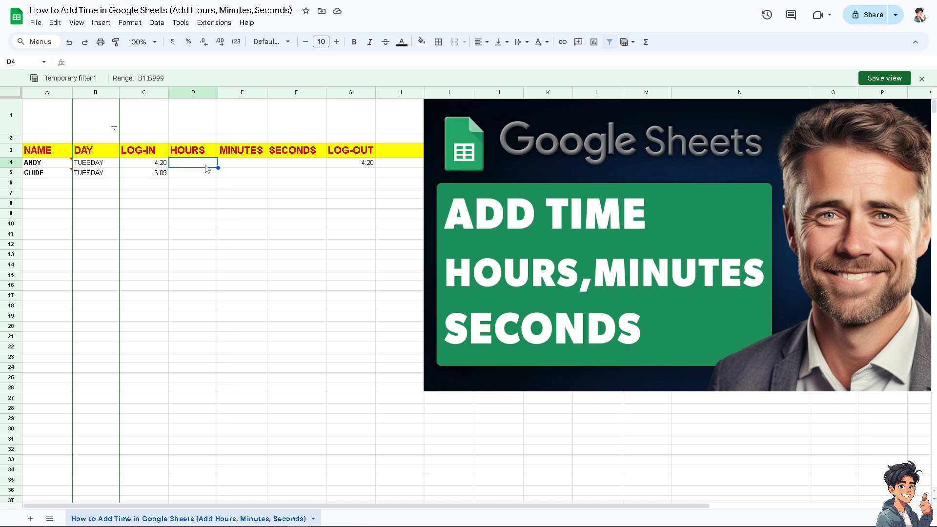
type("8")
left_click(210, 183)
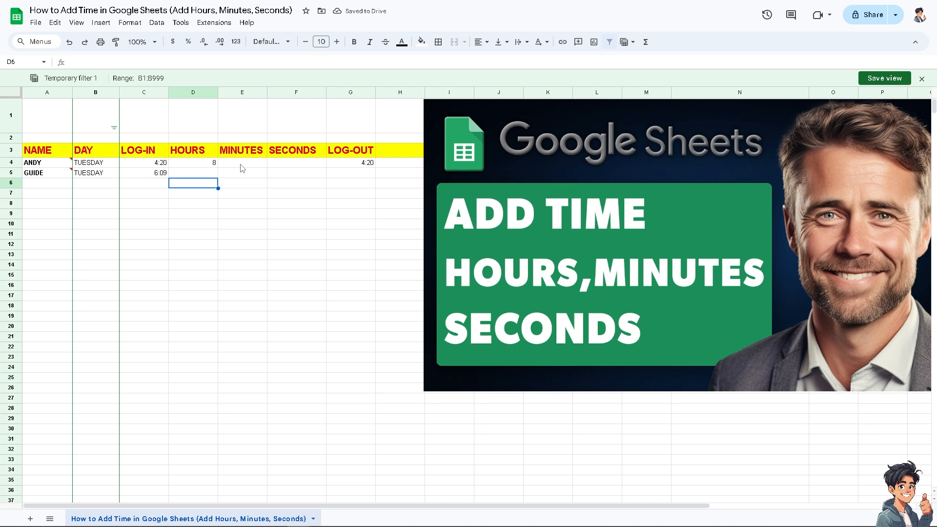
Replace the content of the HOURS cell D4 with the formula =10/24
left_click(207, 164)
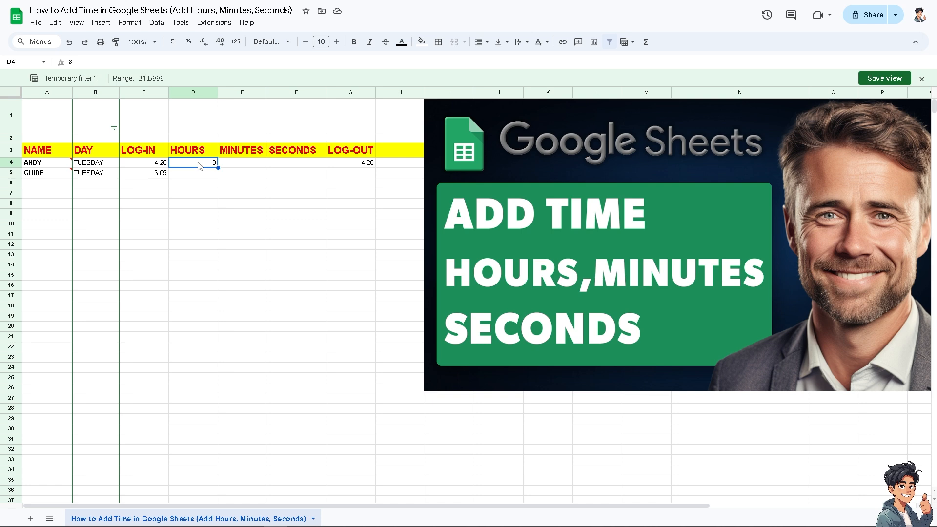
double_click(214, 162)
left_click(213, 164)
key("BackSpace")
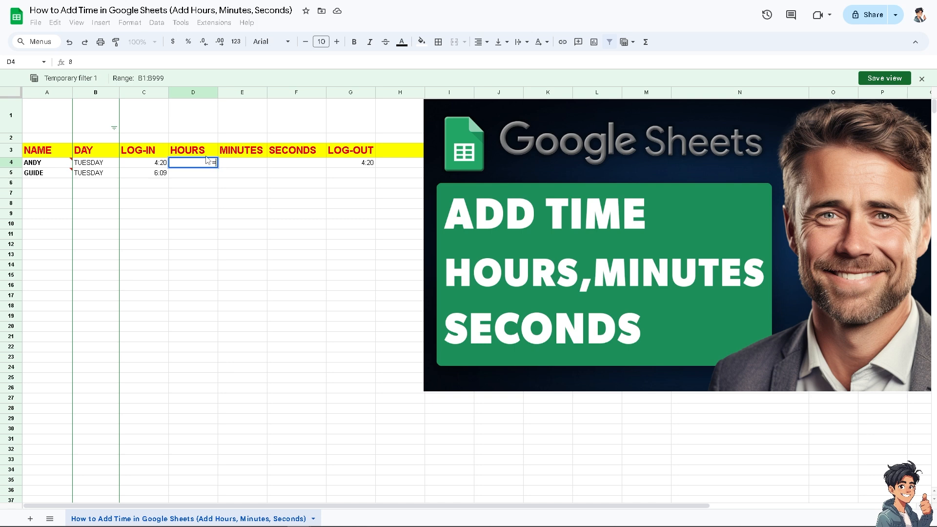
type("=8")
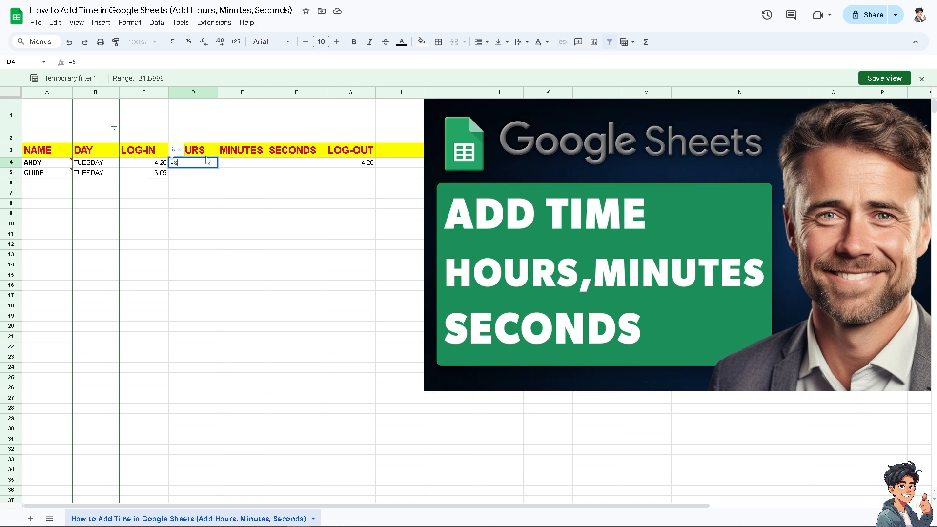
type("/")
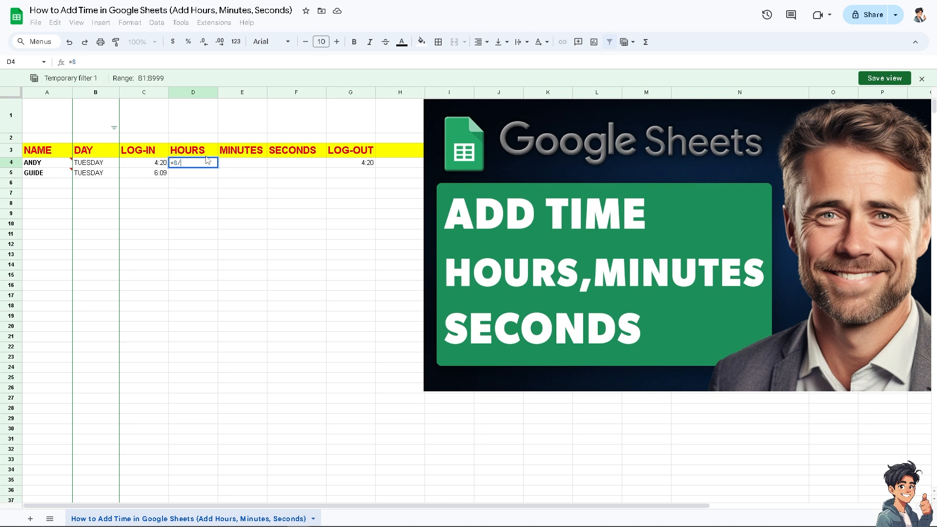
type("24")
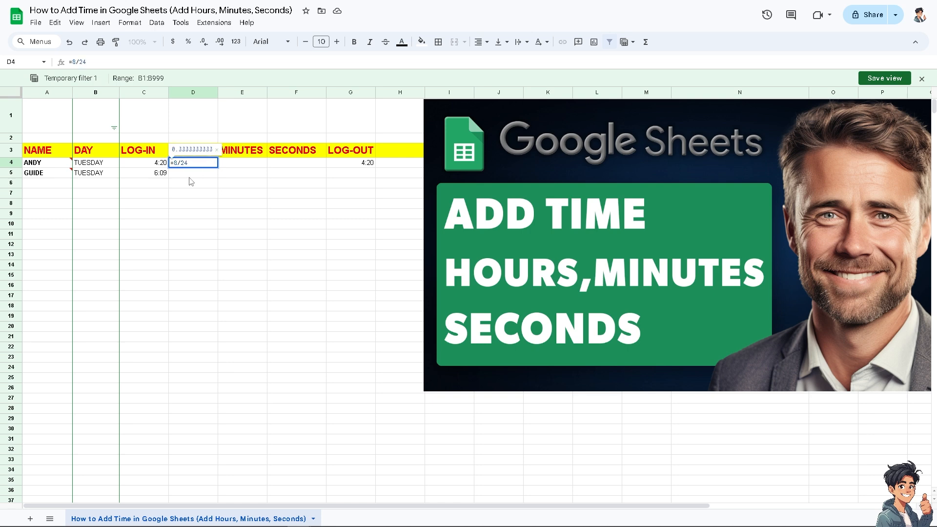
double_click(175, 163)
type("10")
left_click(200, 205)
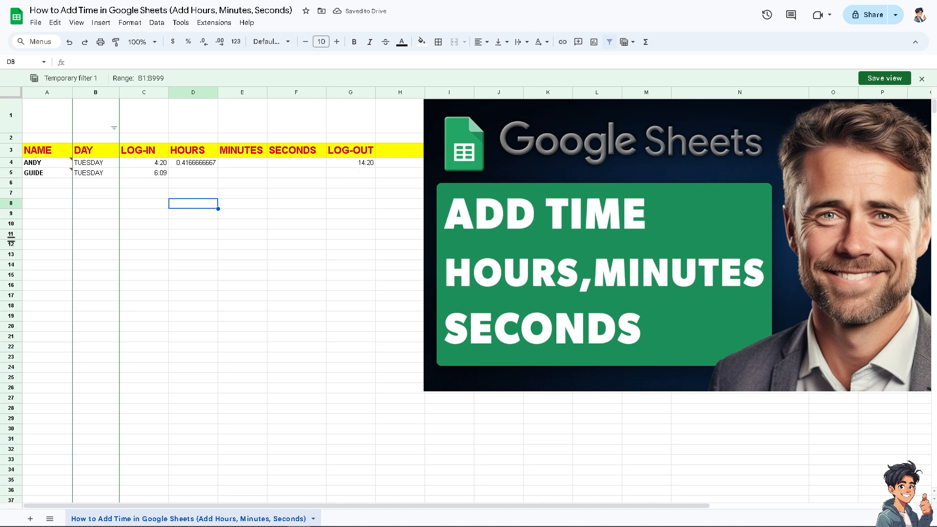
Enter the formula =15/24/60 in the MINUTES cell E4 to add 15 minutes
left_click(250, 163)
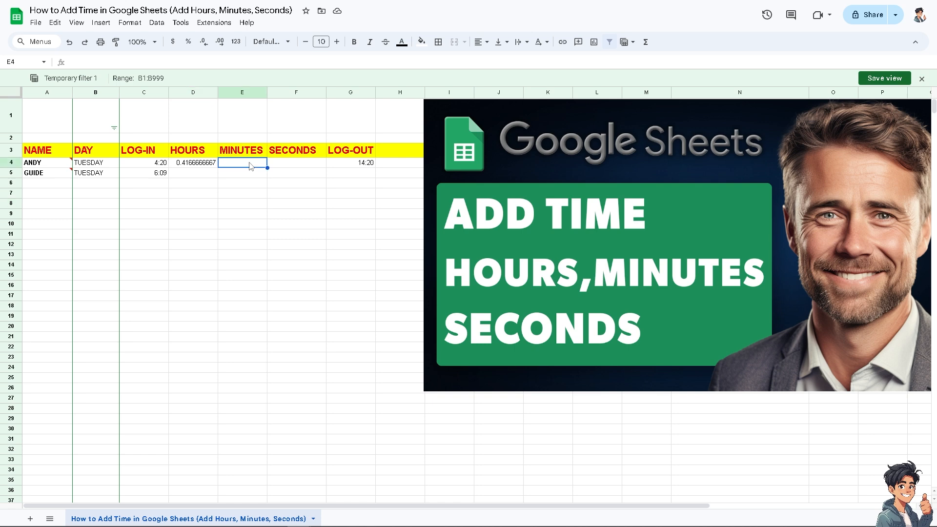
double_click(250, 163)
type("=")
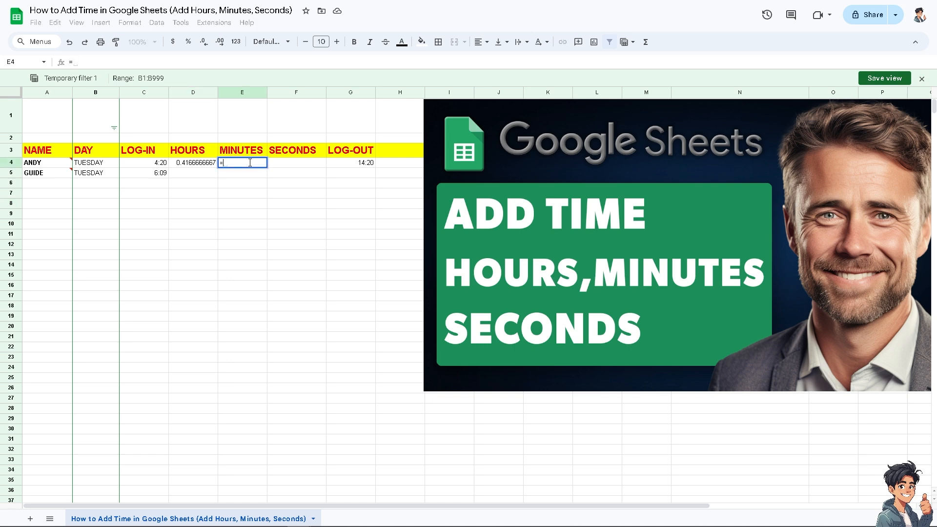
type("15")
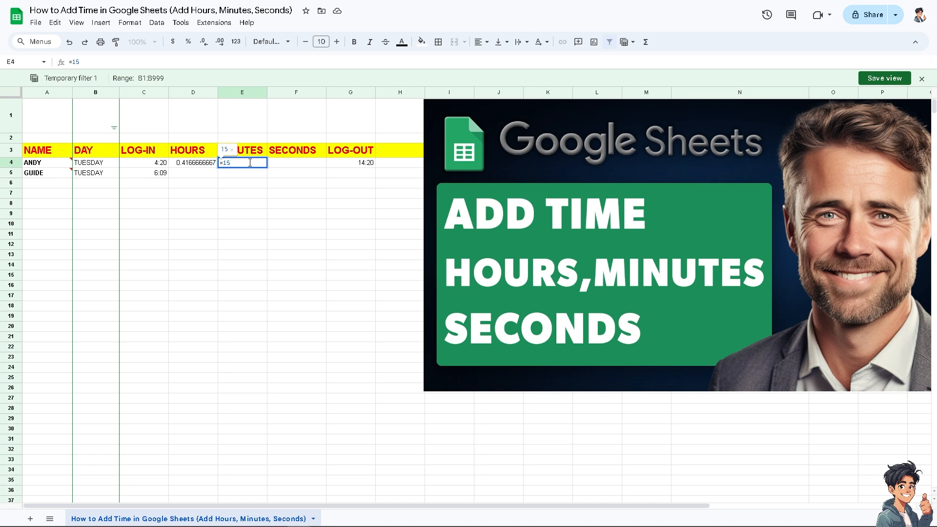
type("/")
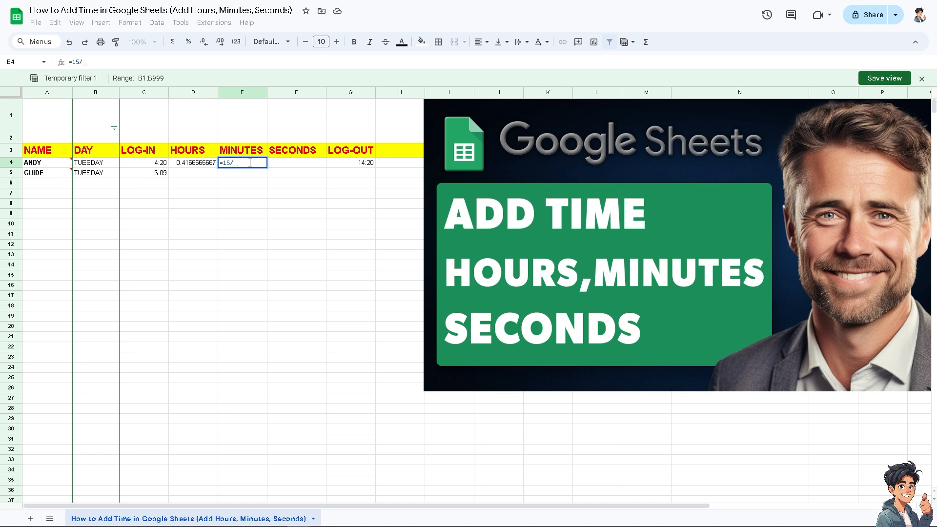
type("24/60")
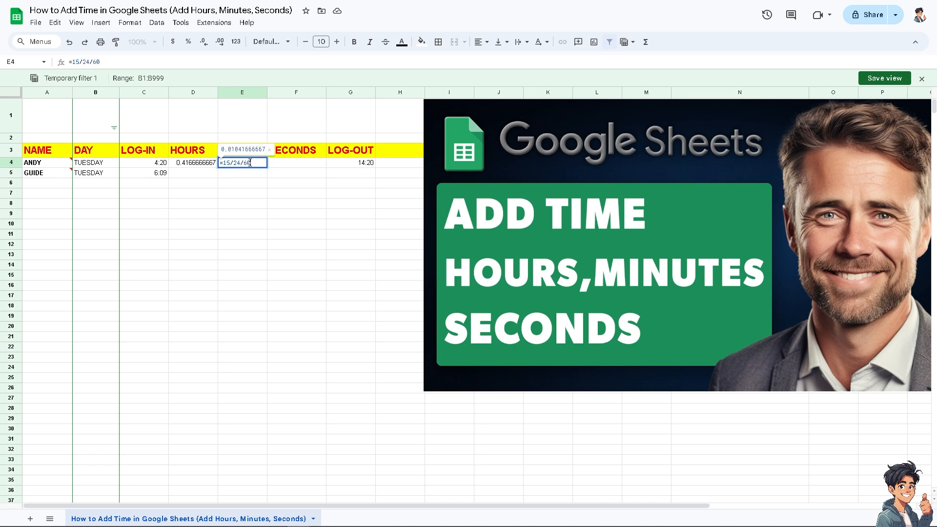
left_click(247, 205)
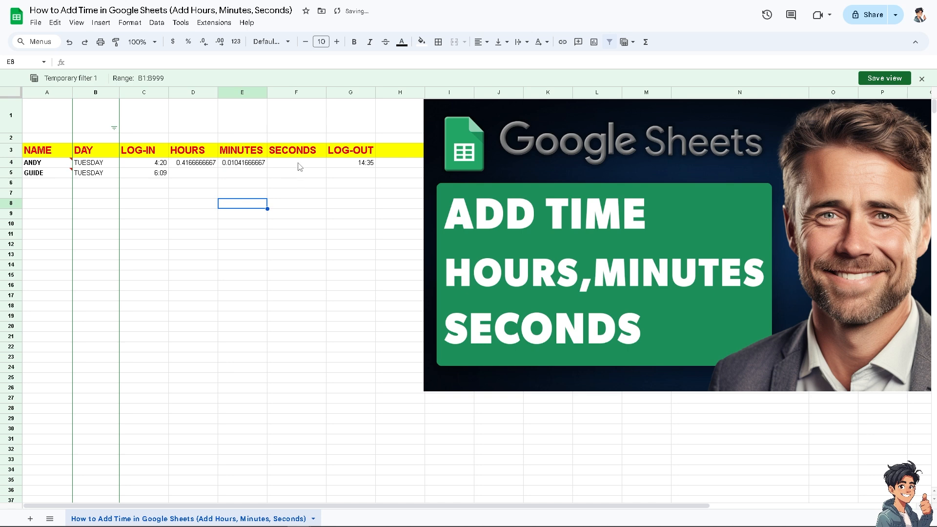
Enter the formula =45/24/60 in the SECONDS cell F4 and dismiss the suggested autofill
left_click(299, 163)
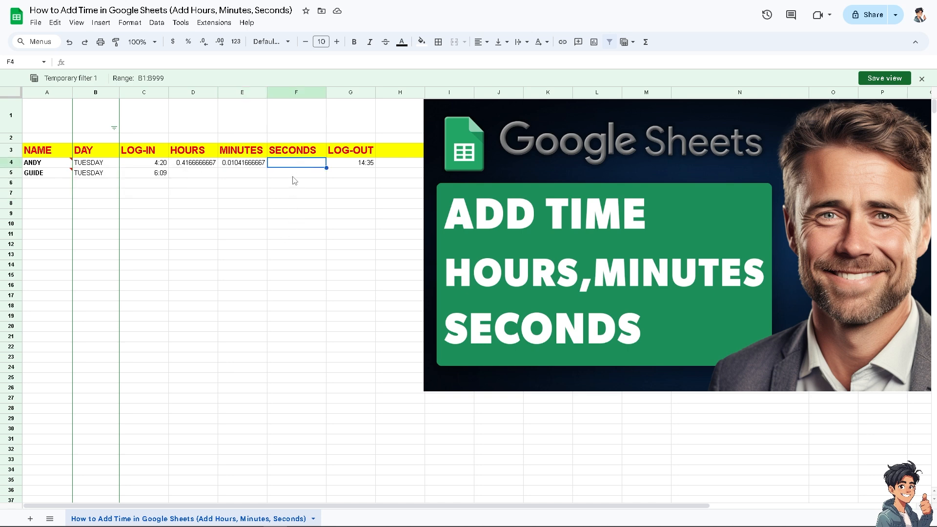
double_click(296, 163)
type("=45")
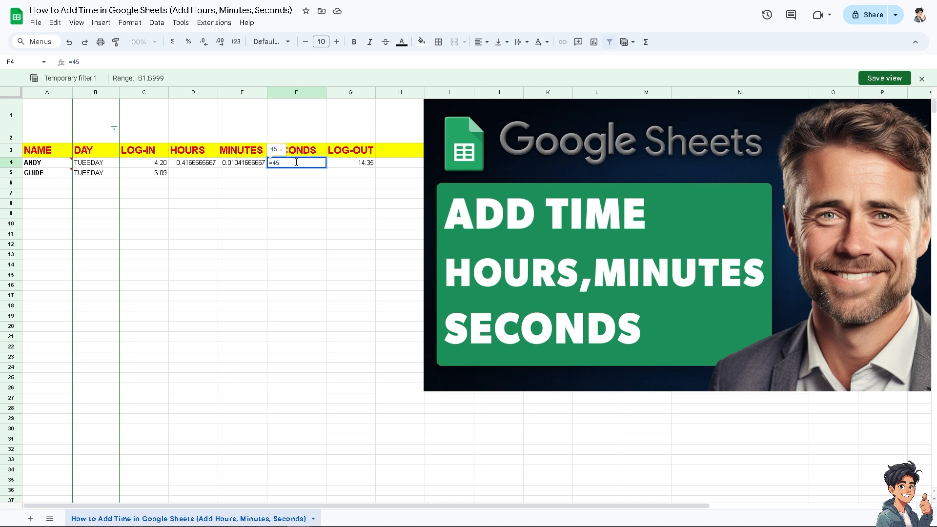
type("/")
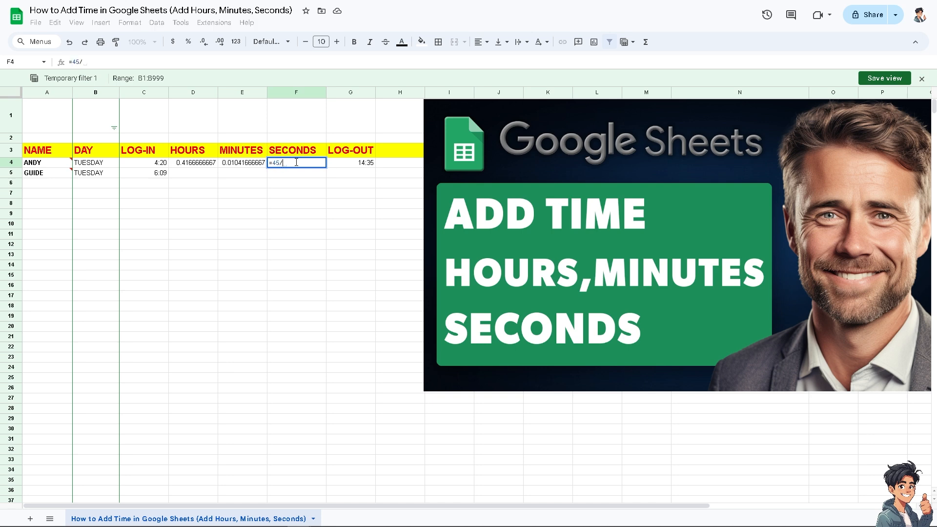
type("24/")
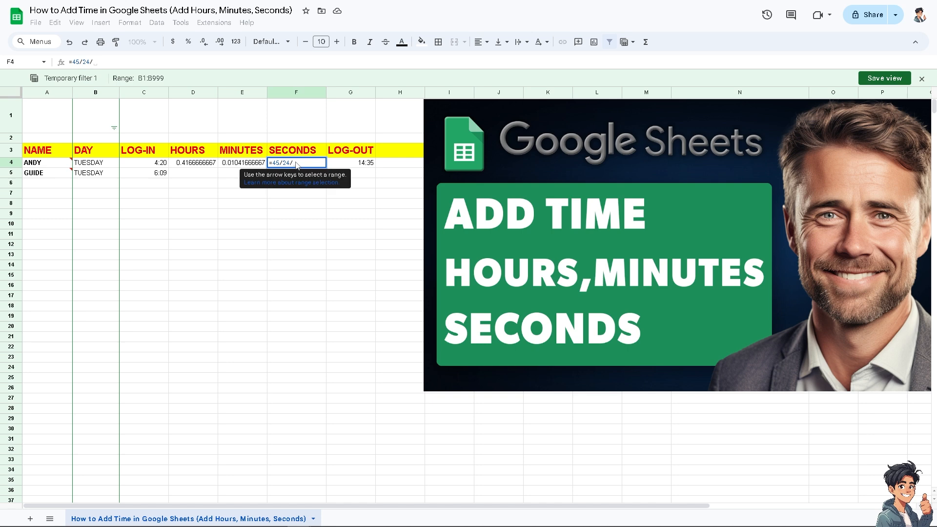
type("60")
key("Return")
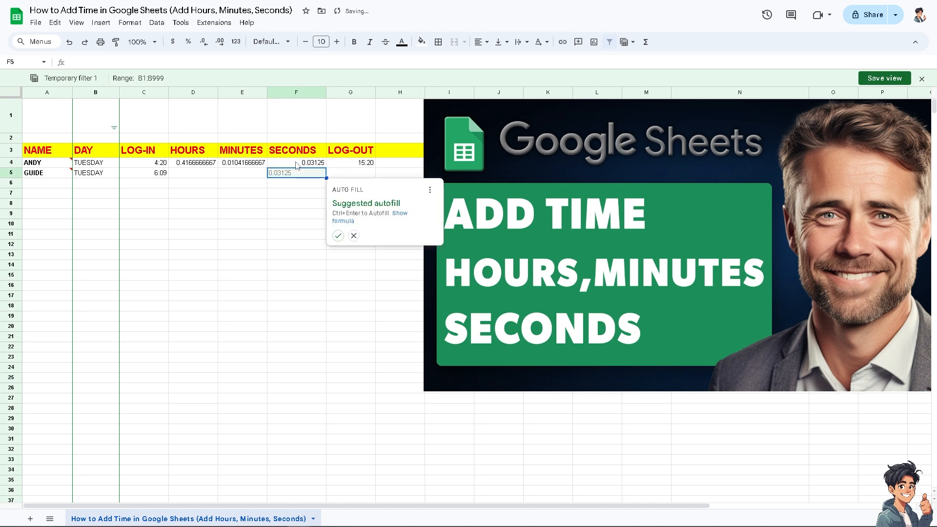
left_click(298, 214)
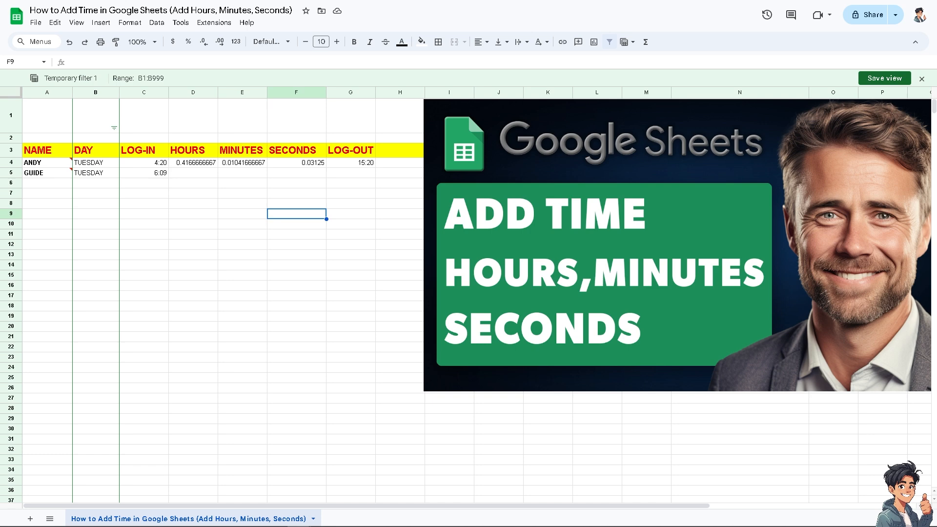
Apply the Duration number format to the HOURS, MINUTES and SECONDS cells D4:F4
left_click(206, 164)
left_click_drag(239, 164, 289, 168)
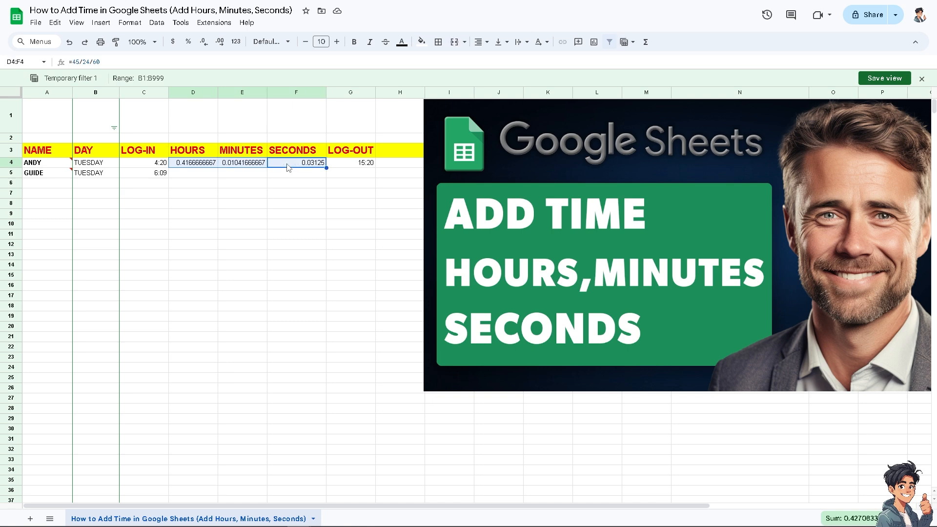
left_click(124, 27)
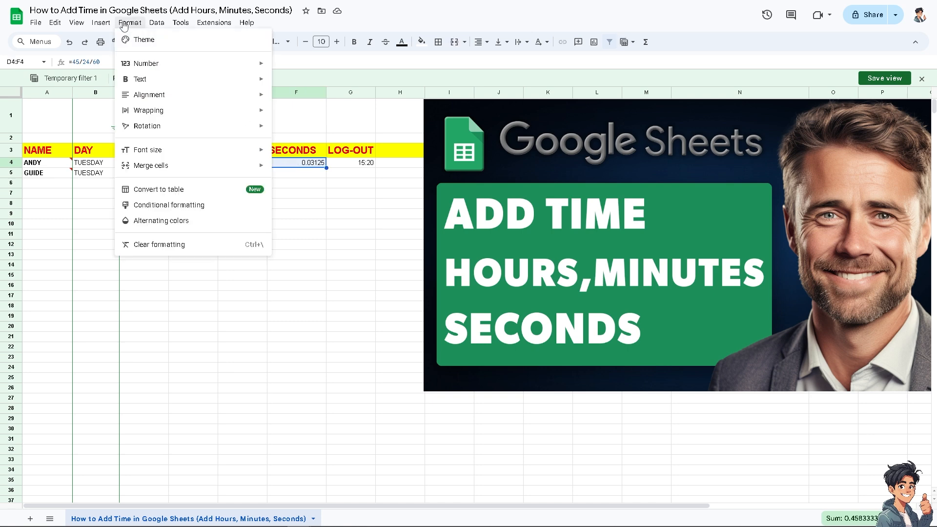
mouse_move(160, 68)
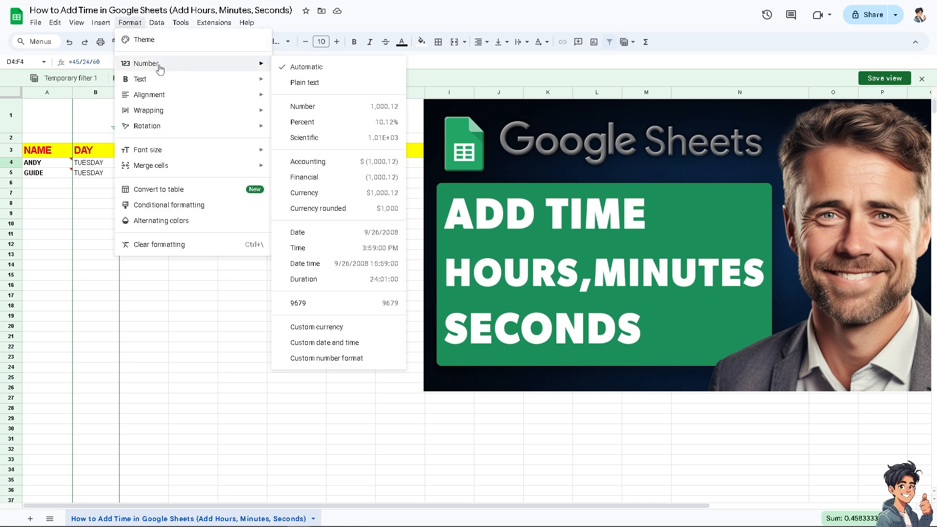
left_click(304, 279)
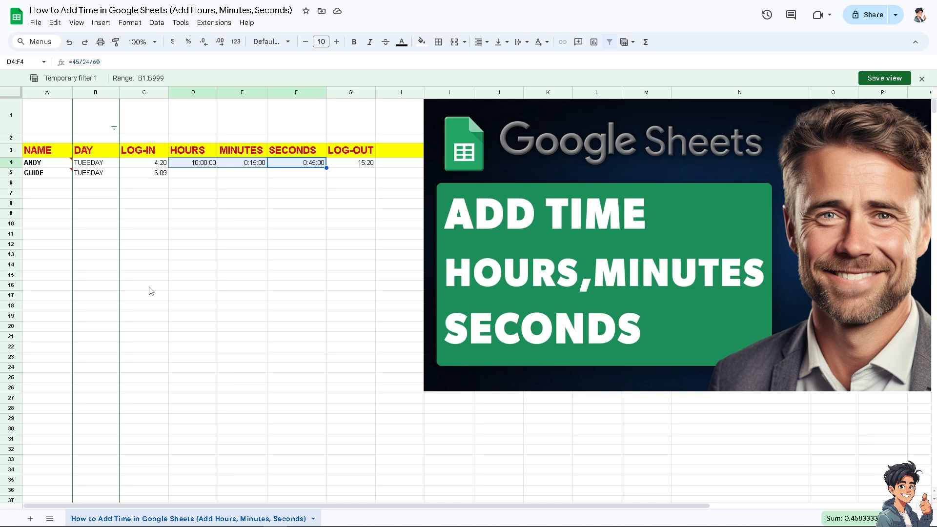
left_click(303, 195)
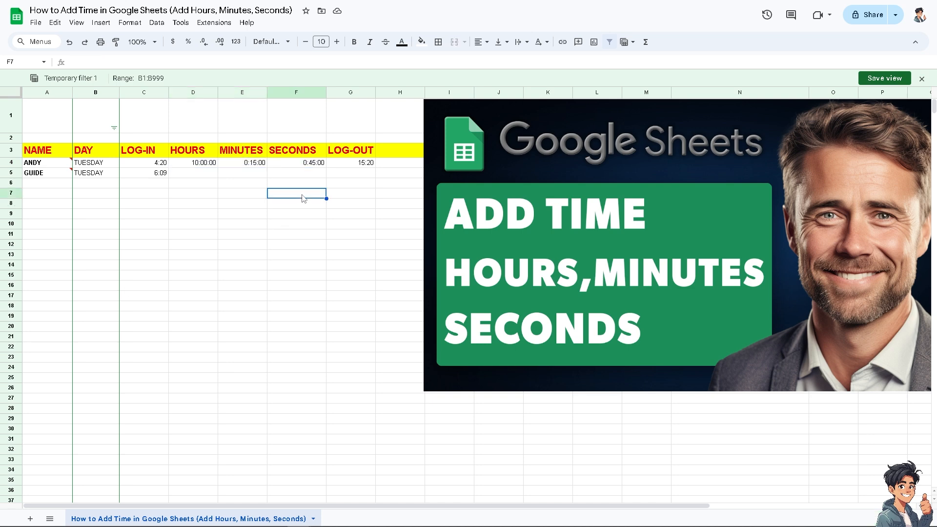